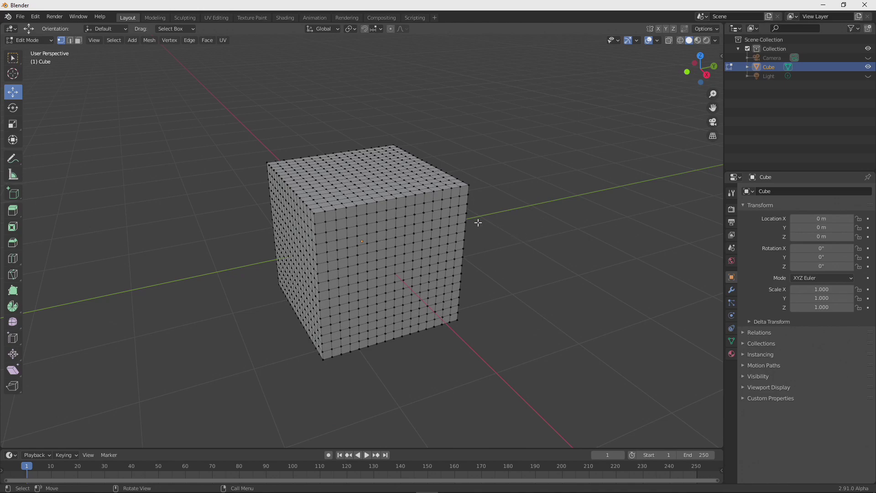
# Select the cube's top-right corner vertex, try a Y-axis gizmo move, and cancel it.
pyautogui.click(469, 184)
pyautogui.moveTo(497, 179); pyautogui.dragTo(537, 177)
pyautogui.rightClick(538, 176)
# Select a vertex on the cube's front face and test Y and Z gizmo moves on it.
pyautogui.keyDown('shift'); pyautogui.rightClick(395, 256); pyautogui.keyUp('shift')
pyautogui.moveTo(427, 249)
pyautogui.mouseDown()
pyautogui.moveTo(445, 244)
pyautogui.moveTo(434, 243)
pyautogui.moveTo(437, 248)
pyautogui.mouseUp()
pyautogui.click(416, 249)
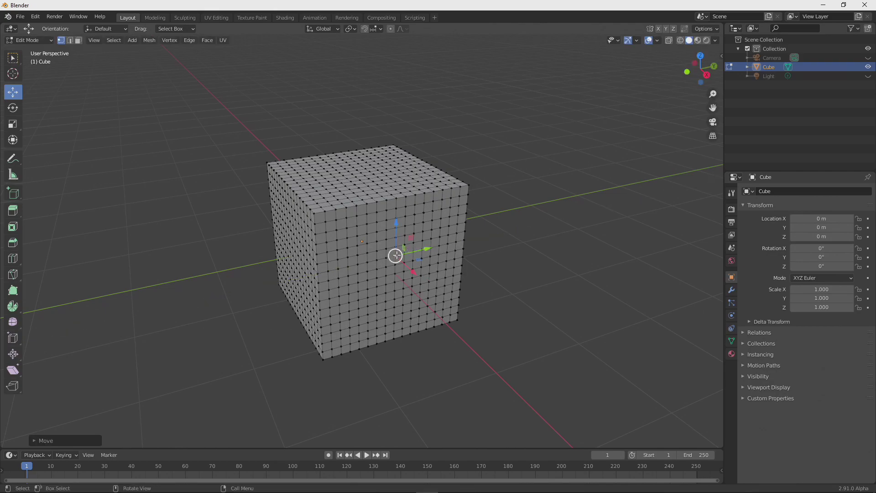
pyautogui.hotkey('ctrl', 'z')
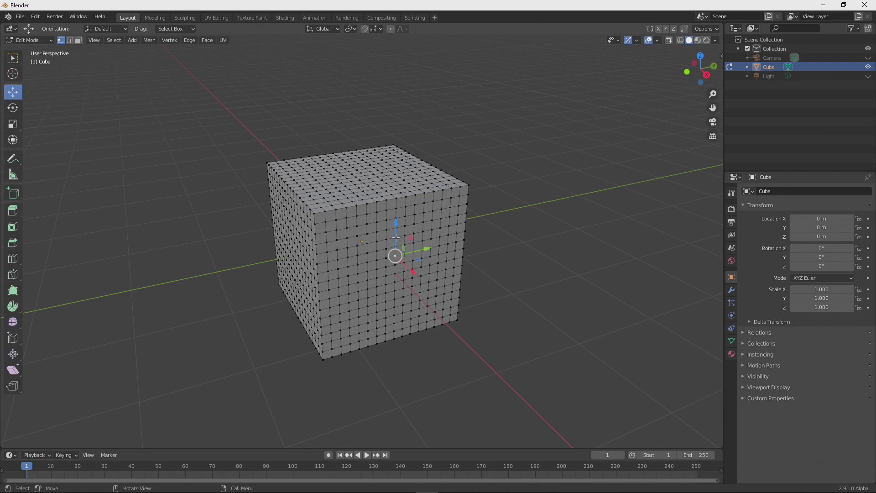
pyautogui.moveTo(396, 238); pyautogui.dragTo(441, 233)
# Set Select with Mouse Button to Right in the Keymap preferences, then close Preferences.
pyautogui.click(38, 18)
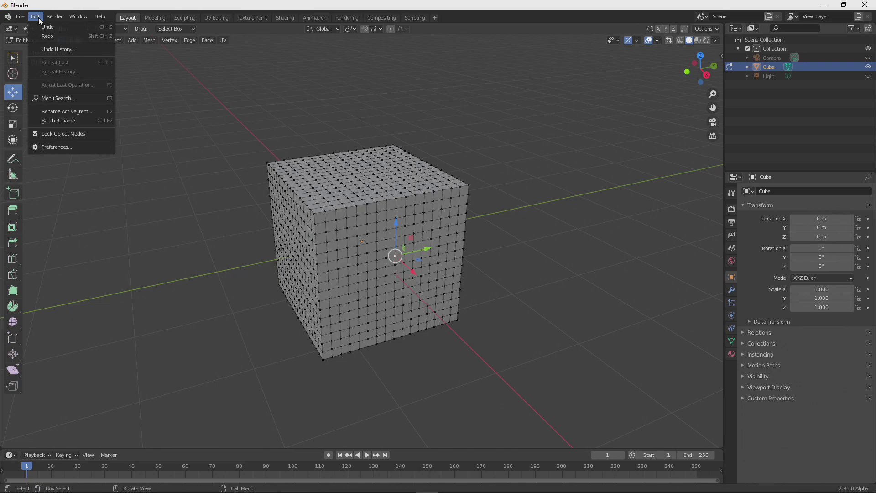
pyautogui.click(59, 144)
pyautogui.moveTo(182, 44); pyautogui.dragTo(299, 46)
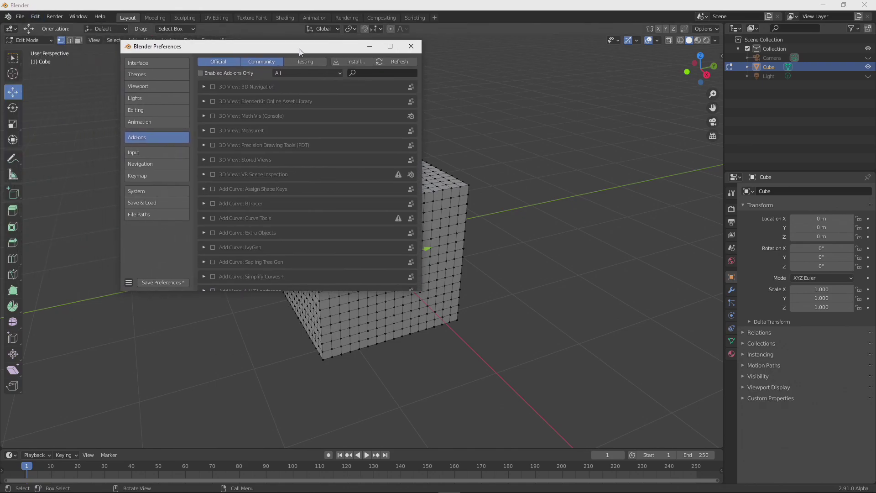
pyautogui.click(140, 175)
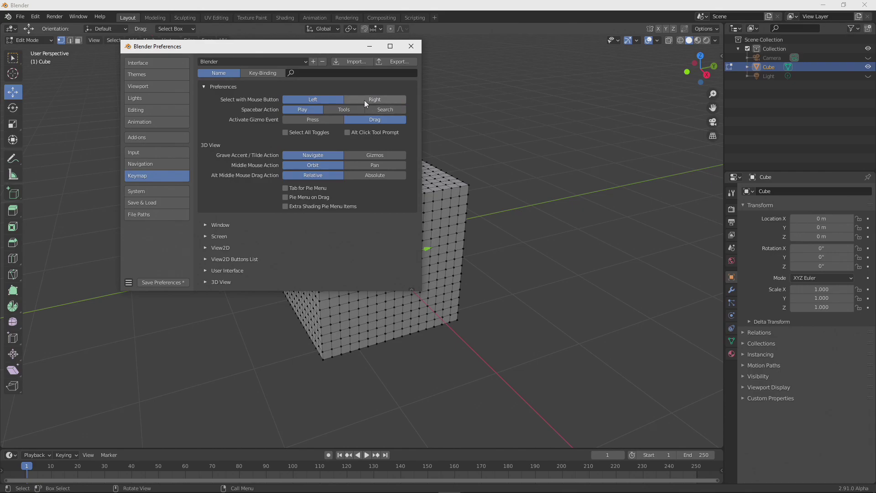
pyautogui.click(376, 99)
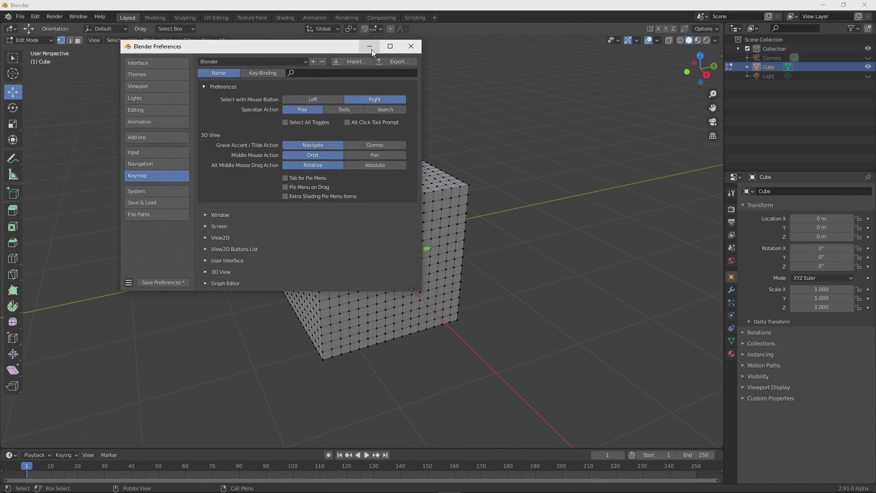
pyautogui.click(410, 47)
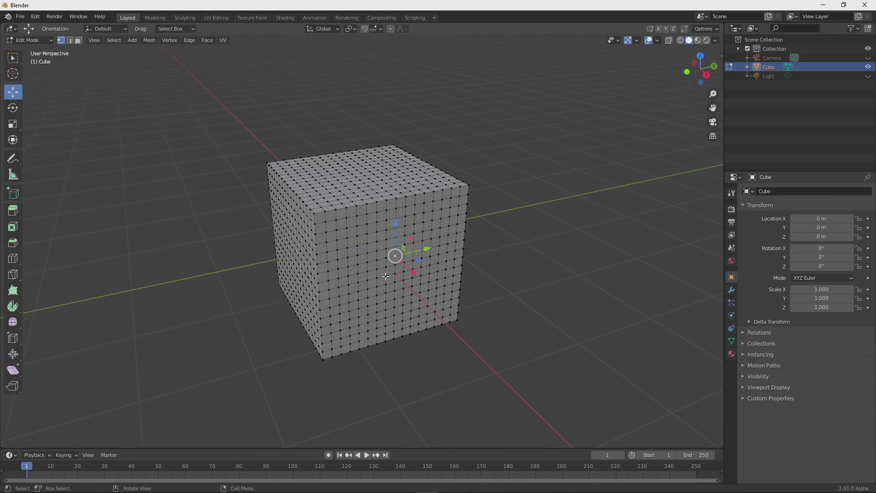
# Test clicks, a drag, and a global-Y gizmo move on the cube's front face.
pyautogui.click(365, 271)
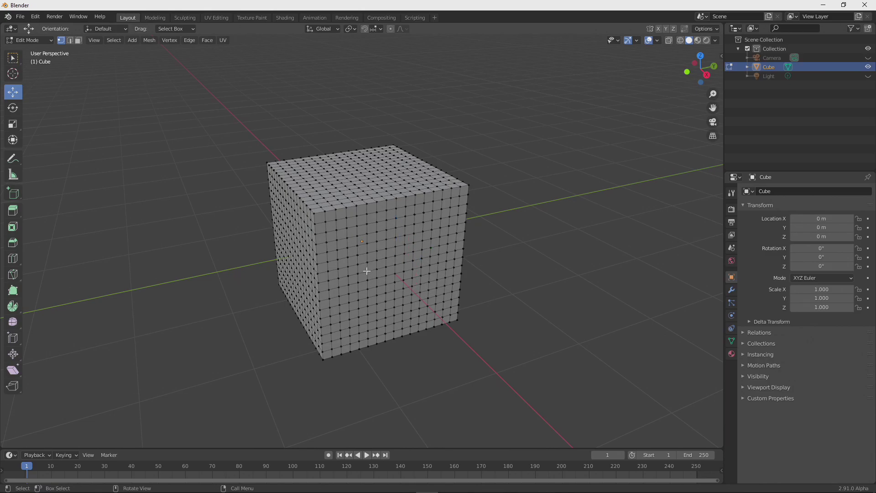
pyautogui.click(413, 225)
pyautogui.keyDown('shift'); pyautogui.moveTo(411, 271); pyautogui.dragTo(386, 258, button='right'); pyautogui.keyUp('shift')
pyautogui.moveTo(413, 249)
pyautogui.mouseDown()
pyautogui.moveTo(431, 246)
pyautogui.moveTo(411, 247)
pyautogui.mouseUp()
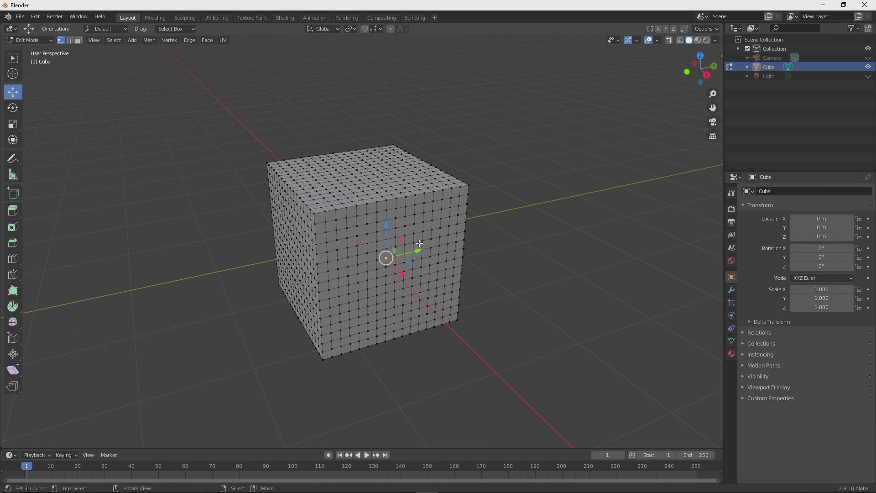
# Move another front-face vertex, undo it, then box-select the cube's top-left corner vertices.
pyautogui.click(416, 222)
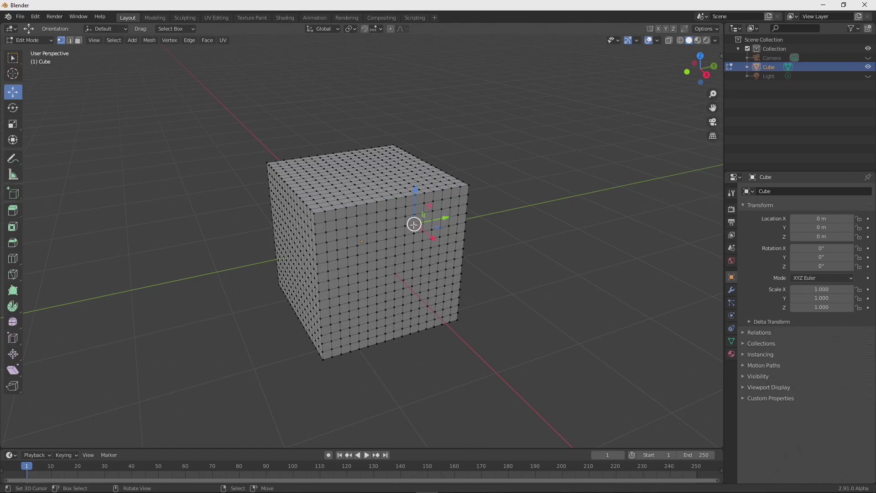
pyautogui.moveTo(414, 224)
pyautogui.mouseDown()
pyautogui.moveTo(406, 221)
pyautogui.moveTo(429, 222)
pyautogui.moveTo(411, 227)
pyautogui.mouseUp()
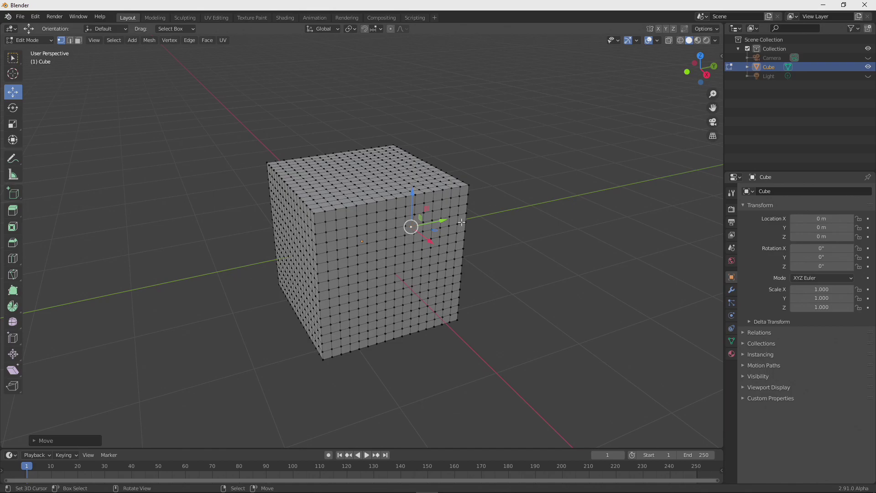
pyautogui.hotkey('ctrl', 'z')
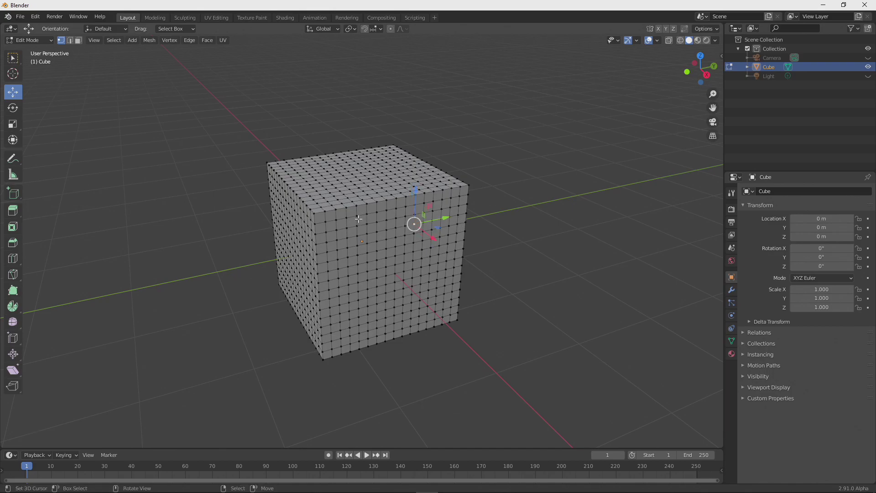
pyautogui.moveTo(246, 142); pyautogui.dragTo(316, 230)
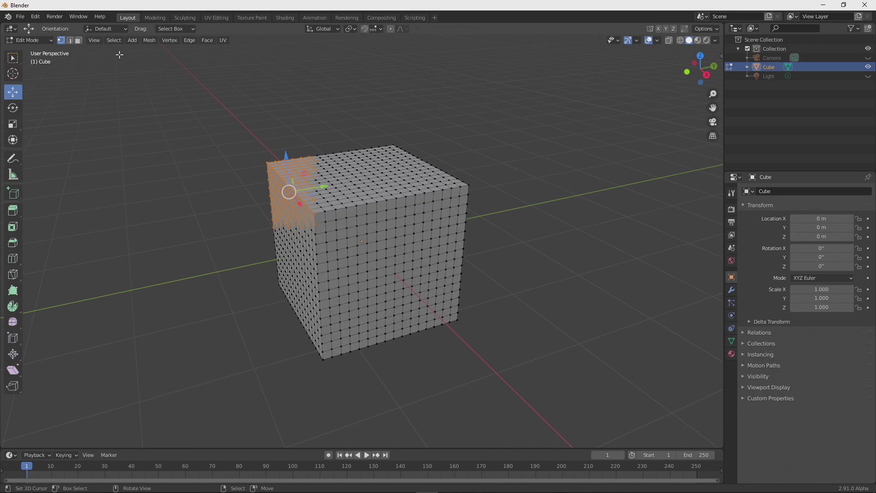
# Open the Keymap preferences and enlarge the window to show more entries.
pyautogui.click(35, 16)
pyautogui.click(65, 147)
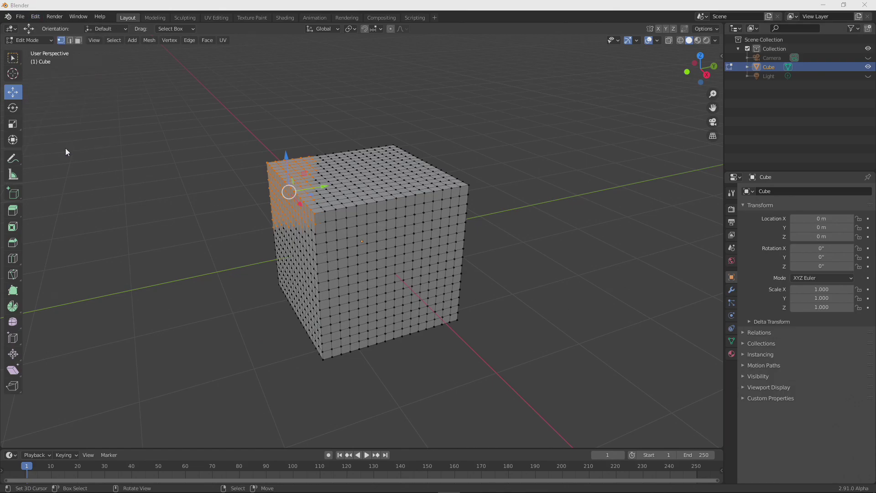
pyautogui.moveTo(198, 36); pyautogui.dragTo(357, 69)
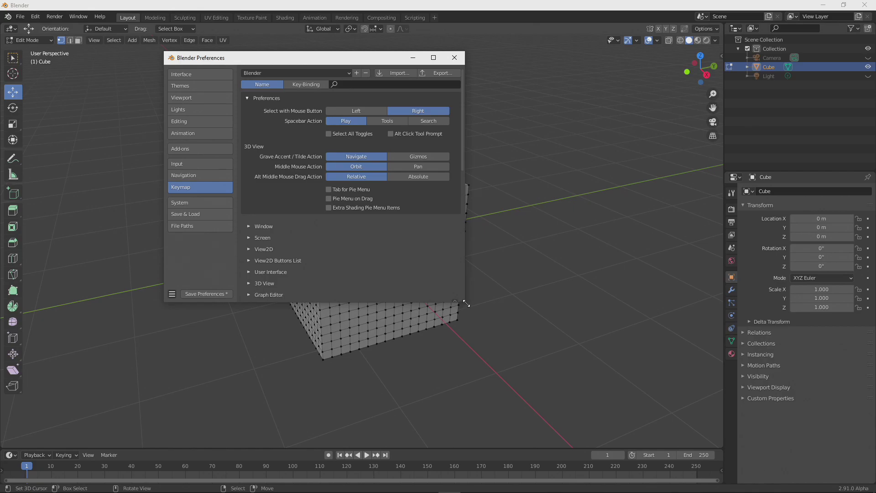
pyautogui.moveTo(470, 308); pyautogui.dragTo(570, 435)
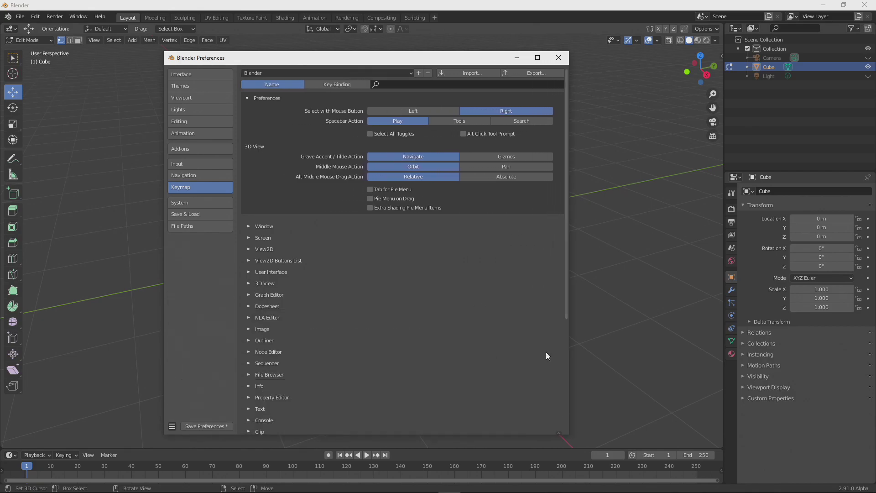
pyautogui.moveTo(417, 58); pyautogui.dragTo(413, 48)
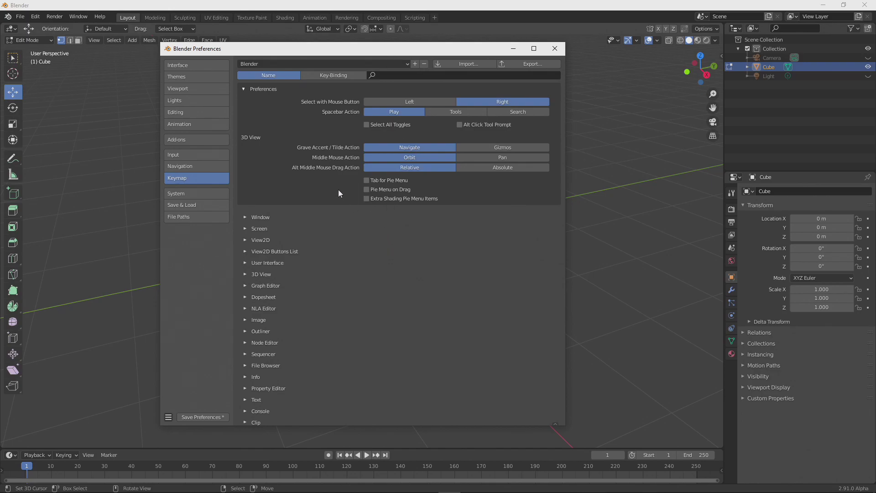
# Expand the 3D View and 3D View (Global) keymap entries and scroll through the list.
pyautogui.click(246, 274)
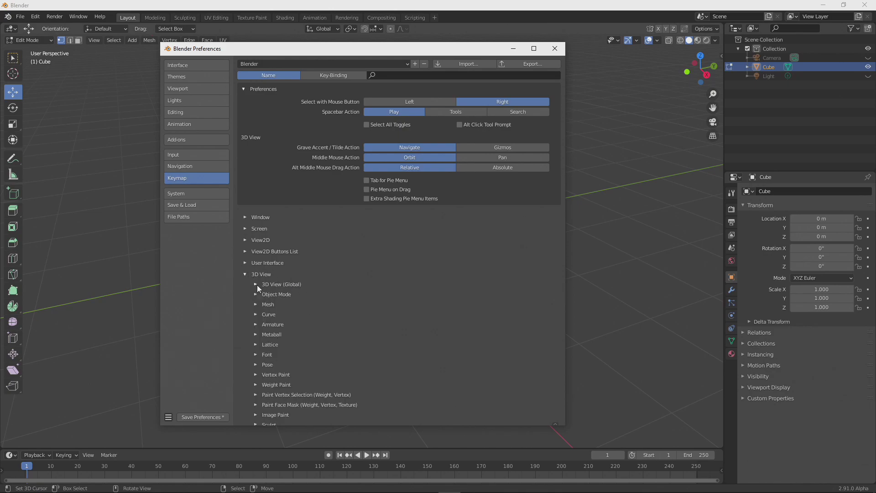
pyautogui.click(256, 284)
pyautogui.scroll(-8, 420, 249)
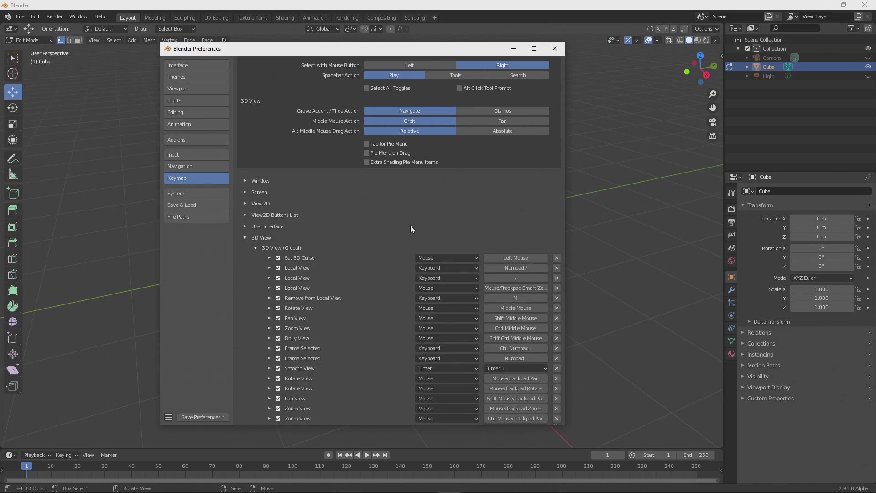
pyautogui.scroll(-8, 384, 199)
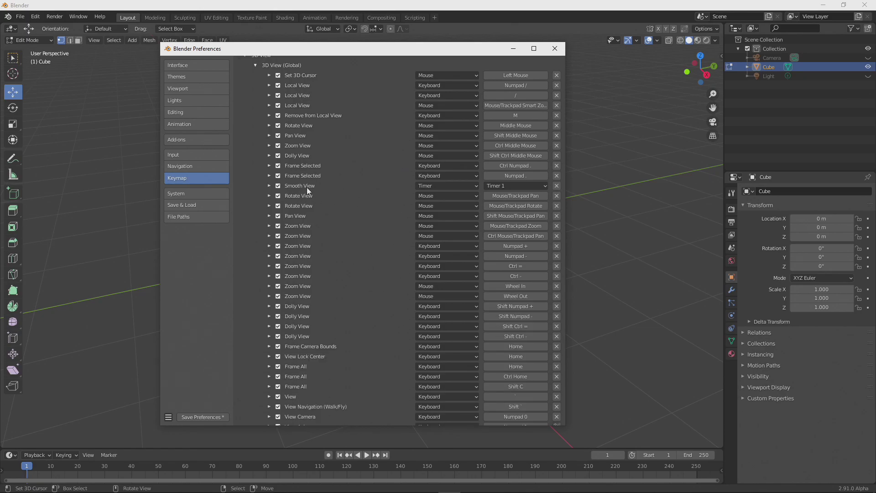
pyautogui.scroll(-20, 342, 188)
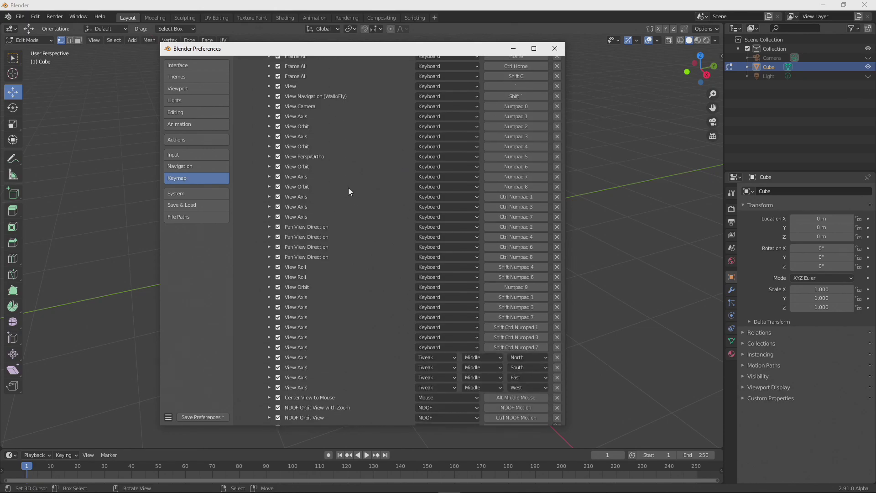
pyautogui.scroll(-18, 351, 186)
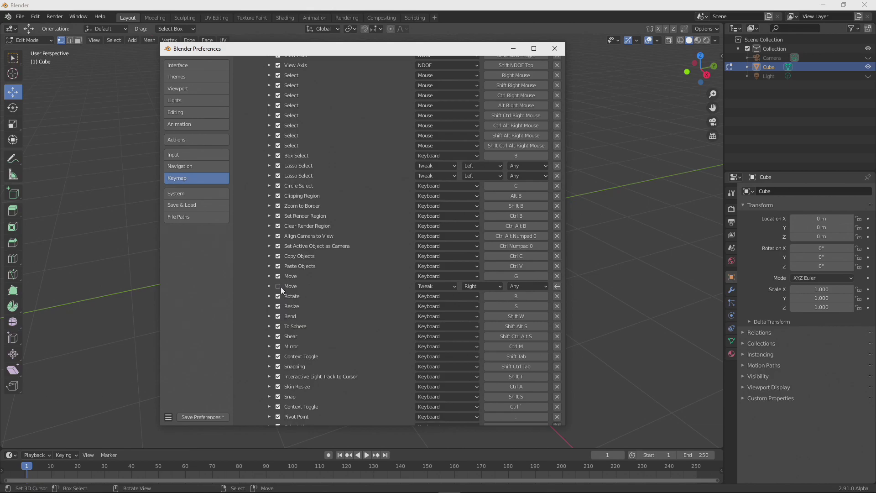
# Close Preferences and left-click single vertices across the cube's front face.
pyautogui.click(555, 48)
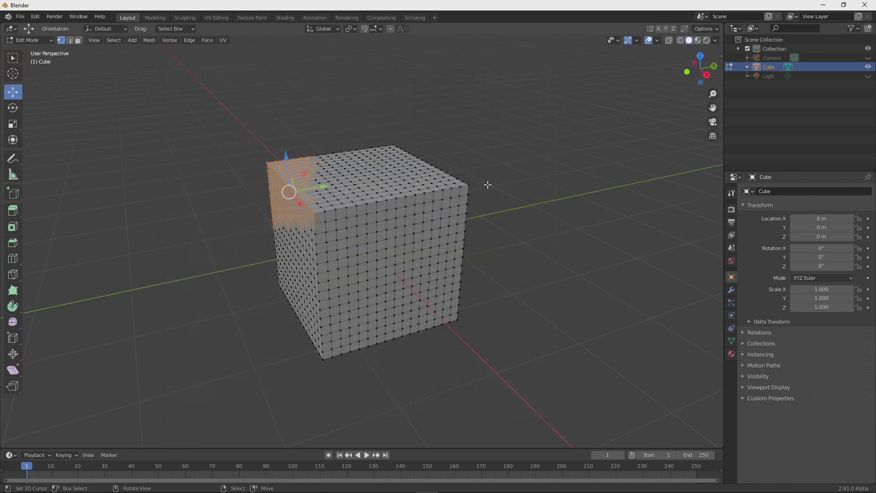
pyautogui.click(395, 247)
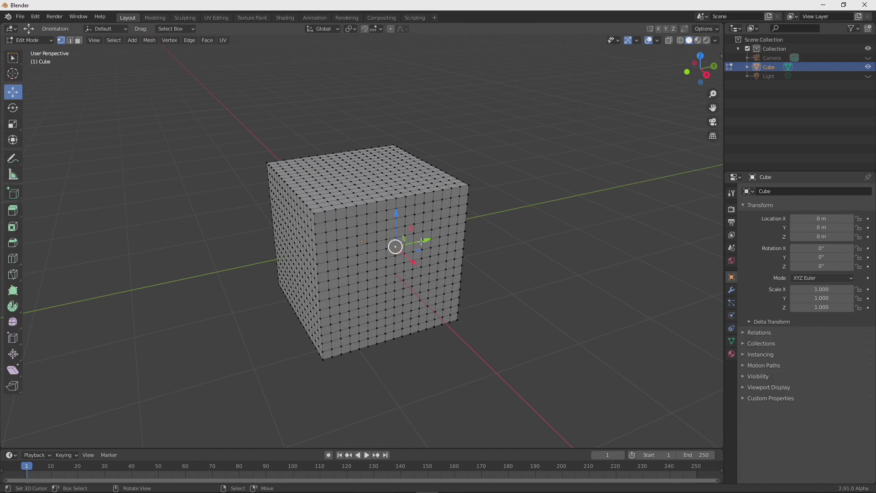
pyautogui.click(377, 278)
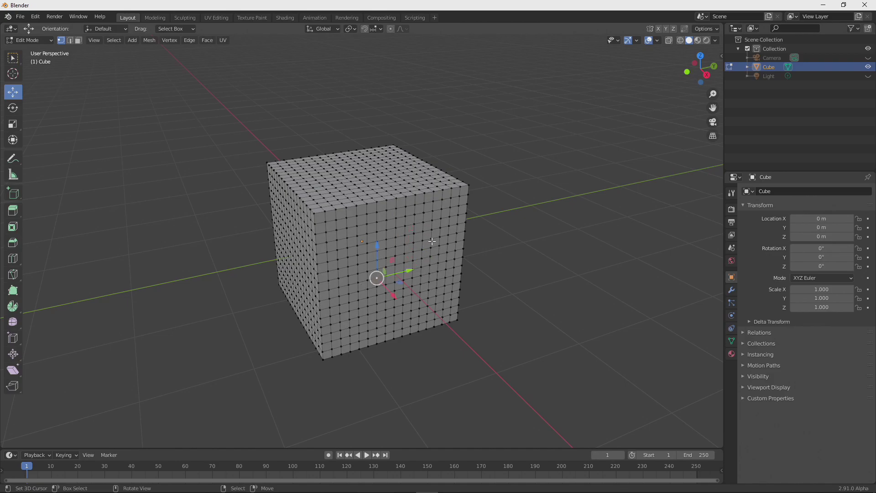
pyautogui.click(413, 277)
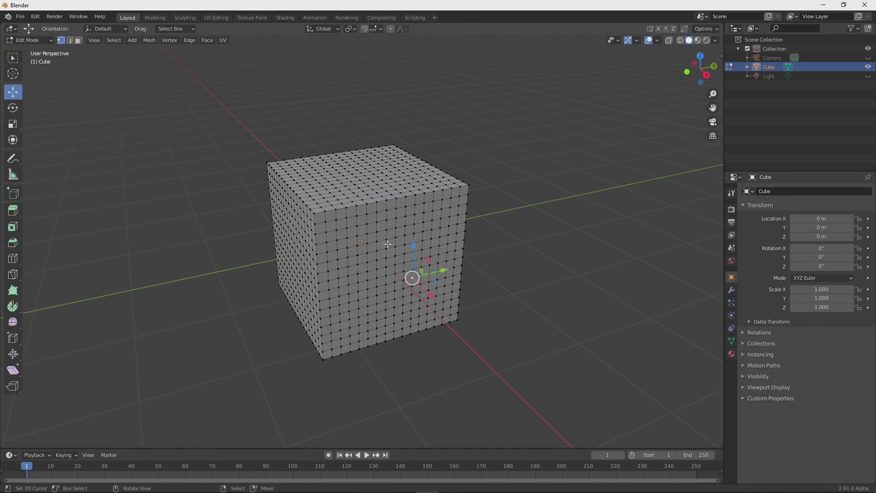
pyautogui.click(389, 275)
pyautogui.click(434, 244)
# Deselect all with Alt+A, then click individual vertices, ending near the front-face centre.
pyautogui.hotkey('alt', 'a')
pyautogui.click(371, 290)
pyautogui.click(437, 260)
pyautogui.click(396, 238)
pyautogui.click(395, 264)
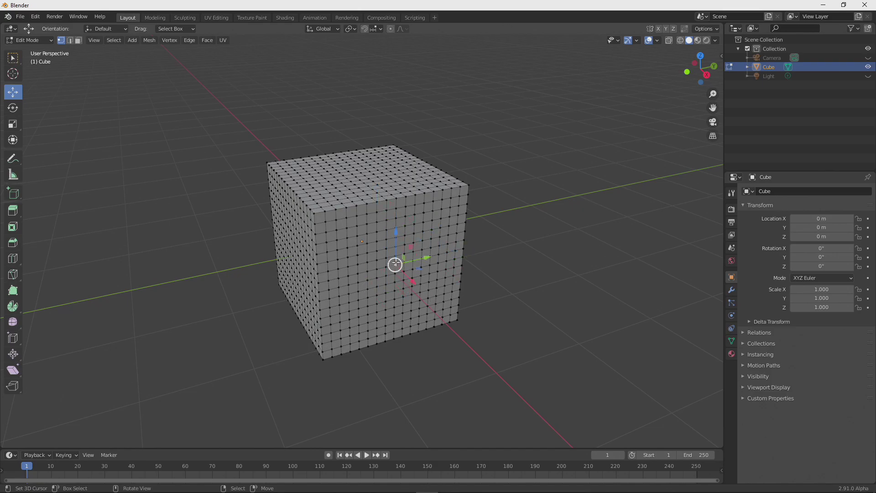
# Open Preferences, centre and enlarge the window, and scroll the keymap list.
pyautogui.click(35, 16)
pyautogui.click(54, 145)
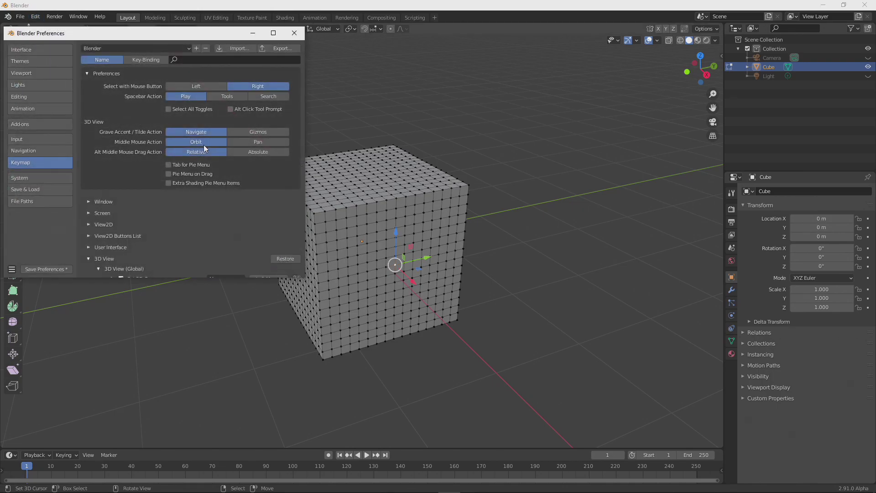
pyautogui.moveTo(184, 17); pyautogui.dragTo(377, 56)
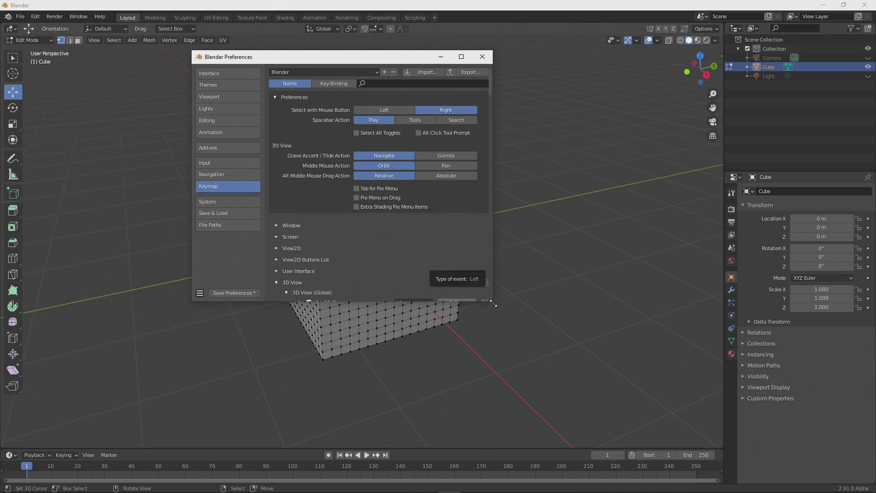
pyautogui.moveTo(493, 301); pyautogui.dragTo(592, 434)
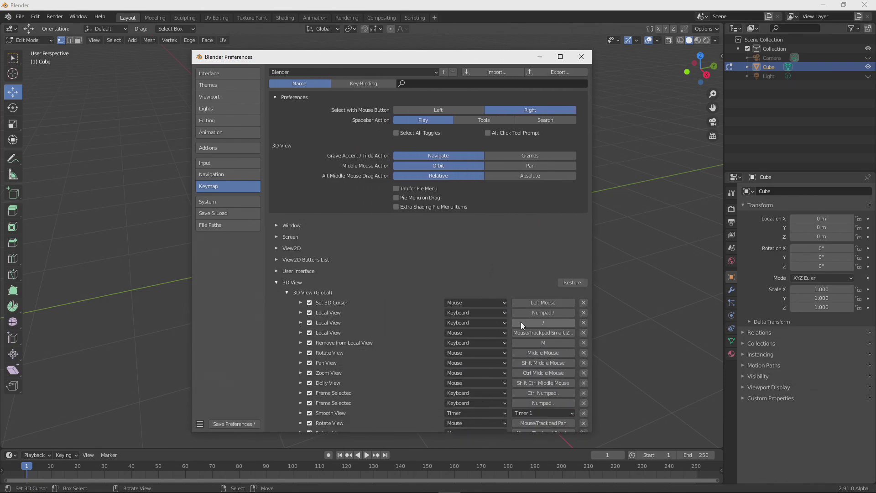
pyautogui.scroll(-10, 521, 322)
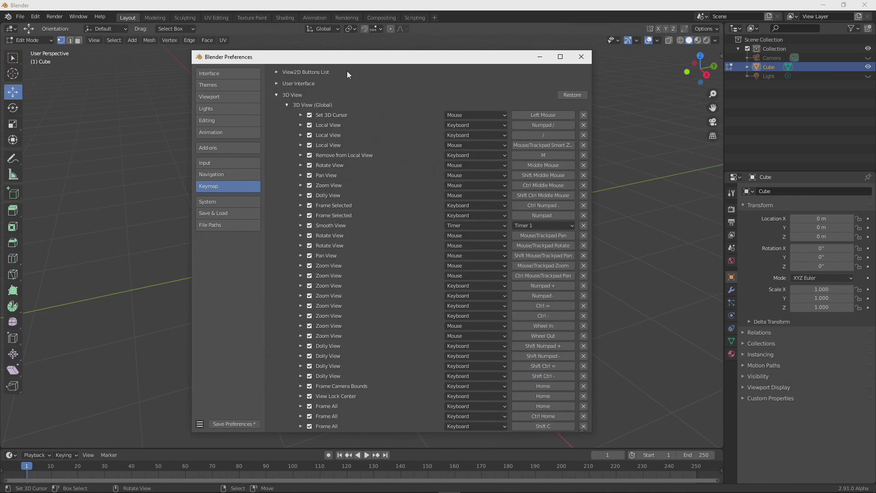
# Disable the first Object Mode Box Select binding, save preferences, and close the window.
pyautogui.click(286, 104)
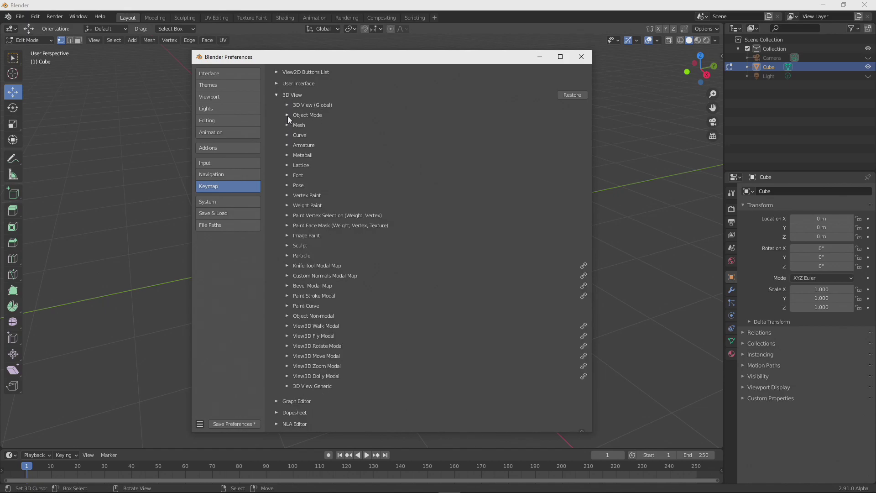
pyautogui.click(288, 115)
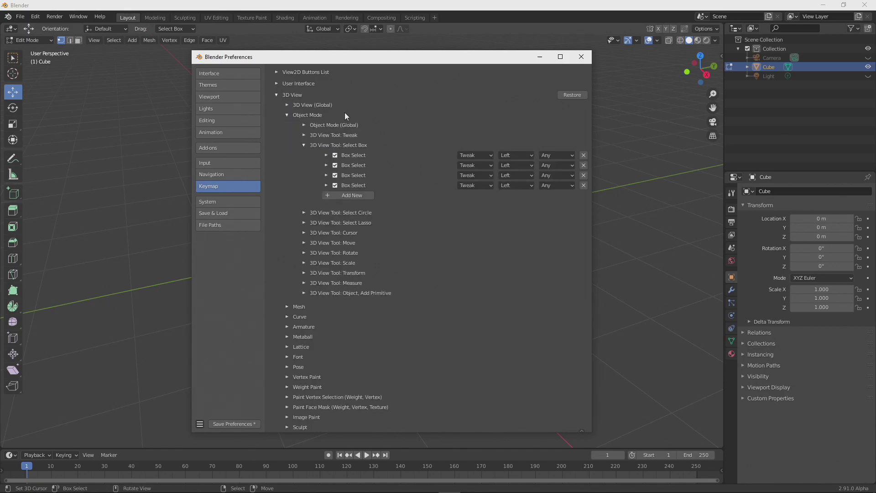
pyautogui.click(335, 155)
pyautogui.click(228, 424)
pyautogui.click(582, 57)
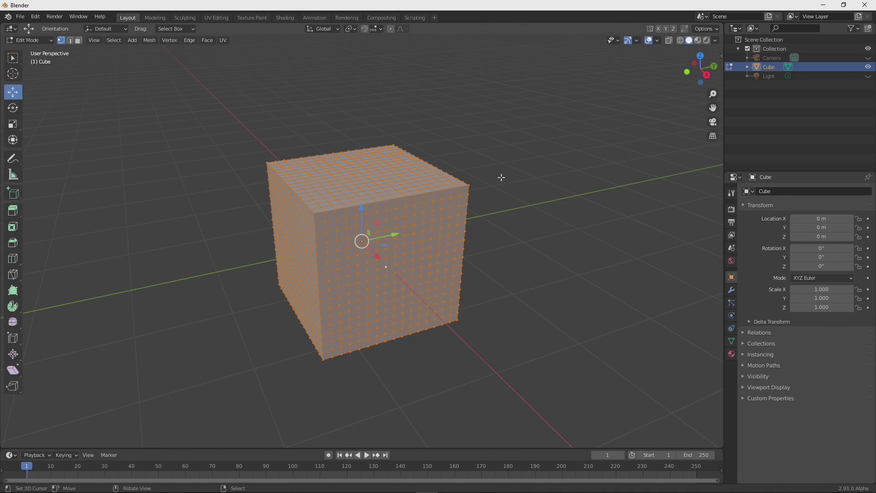
# Deselect all with Alt+A, then click single vertices, ending near the front-face centre.
pyautogui.hotkey('alt', 'a')
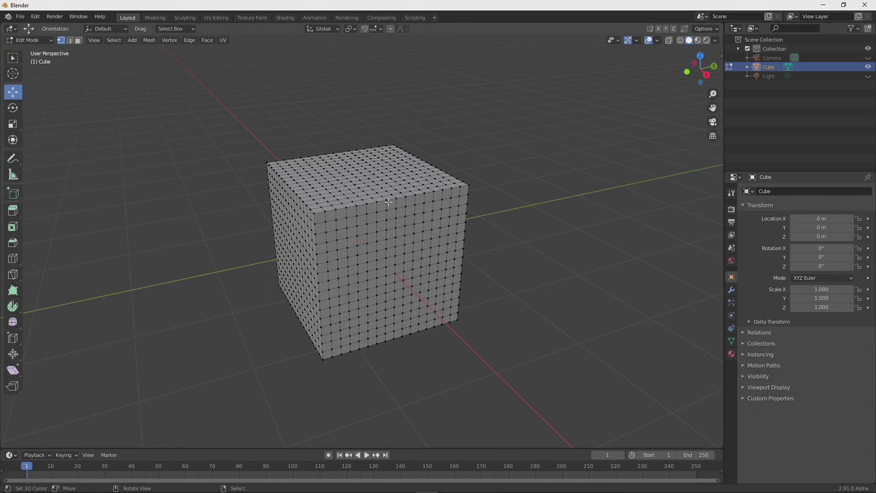
pyautogui.click(344, 185)
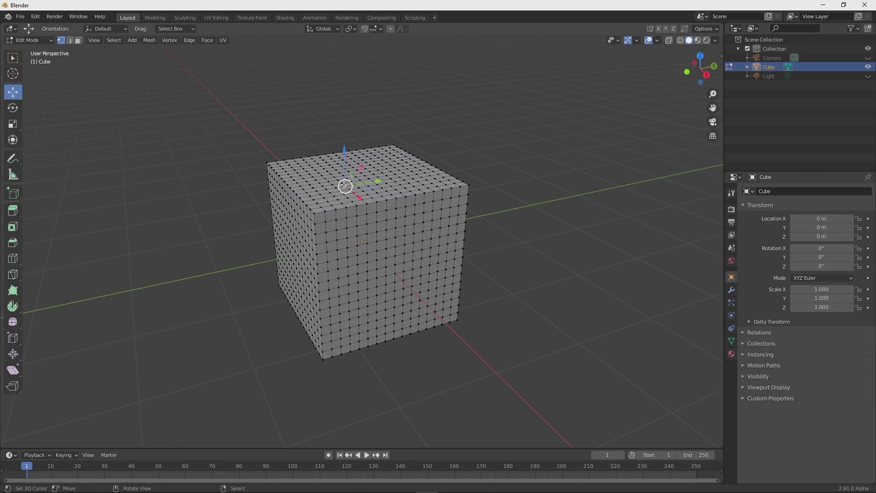
pyautogui.click(440, 236)
pyautogui.click(336, 238)
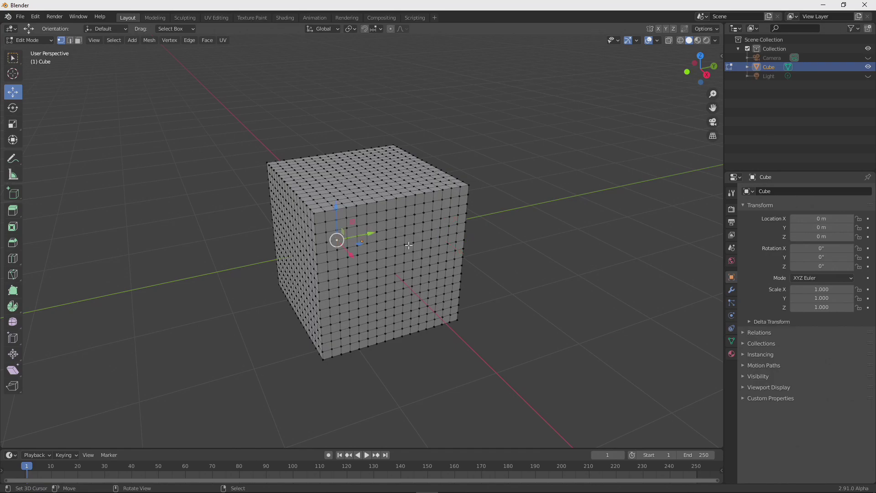
pyautogui.click(414, 214)
pyautogui.click(365, 191)
pyautogui.click(402, 287)
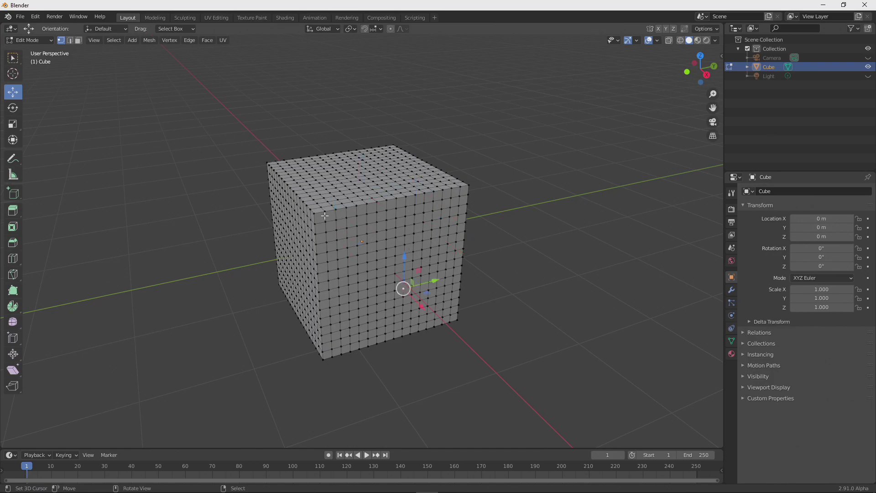
pyautogui.click(326, 213)
pyautogui.click(403, 173)
pyautogui.click(431, 250)
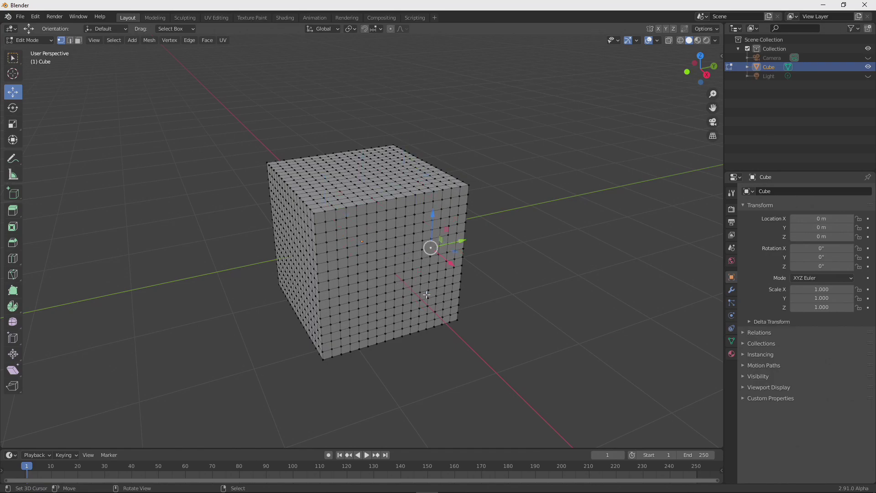
pyautogui.click(310, 231)
pyautogui.click(394, 267)
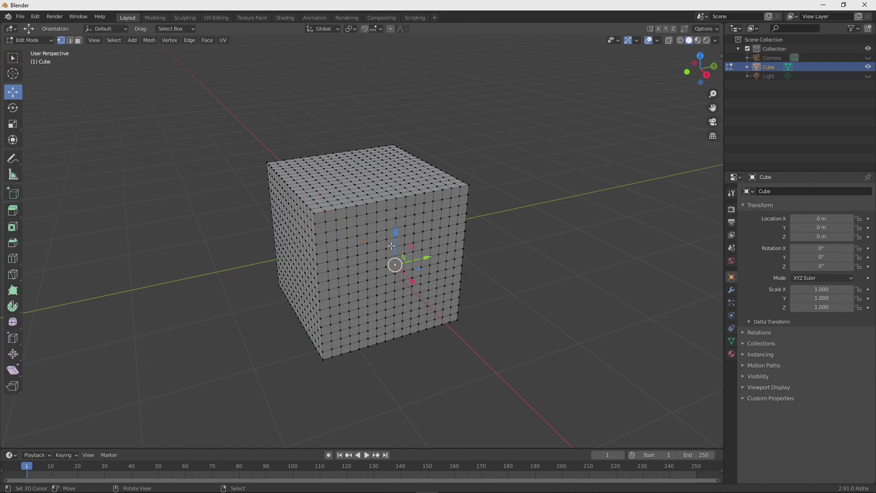
# Drag the selected vertex along the Y gizmo arrow and cancel the move.
pyautogui.moveTo(428, 257); pyautogui.dragTo(452, 255)
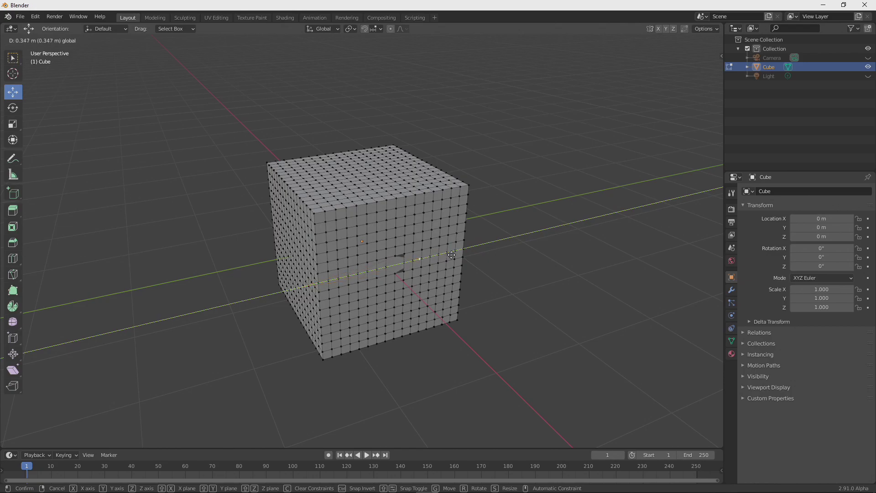
pyautogui.rightClick(451, 254)
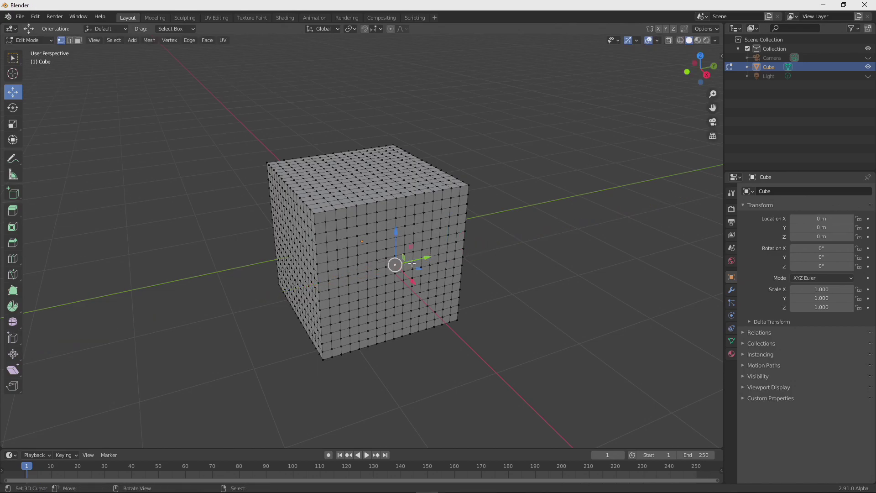
pyautogui.click(412, 261)
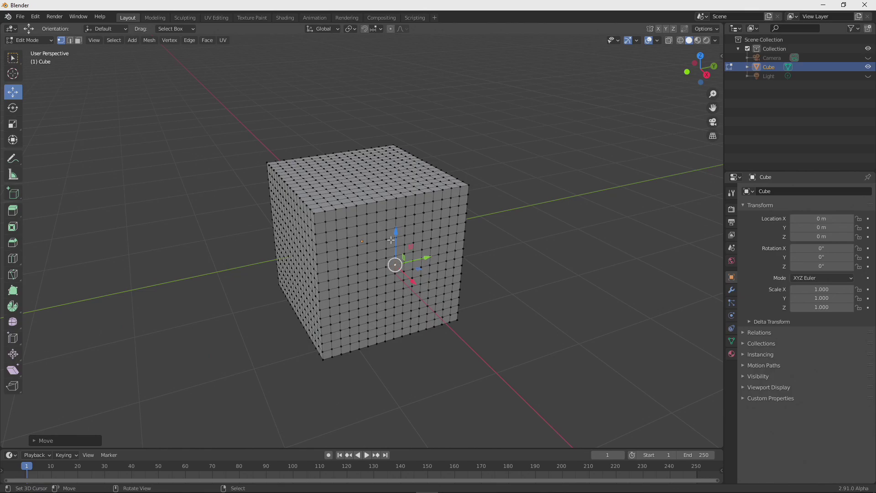
pyautogui.rightClick(477, 191)
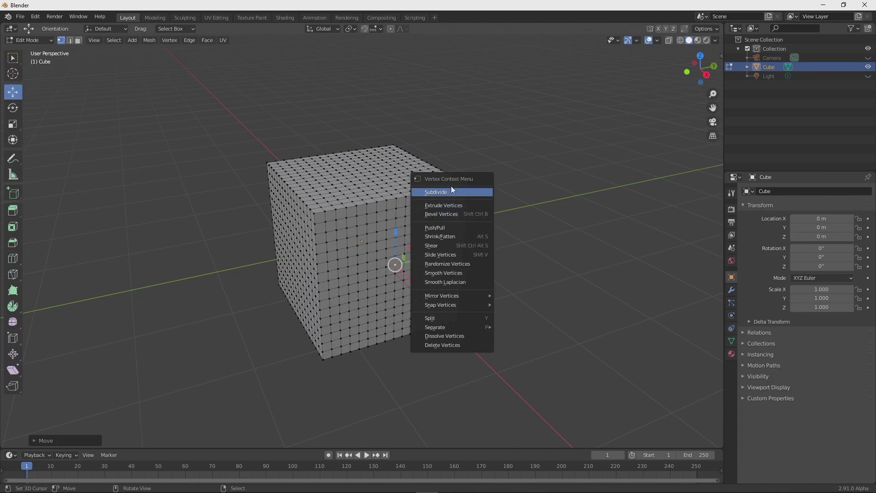
pyautogui.press('Escape')
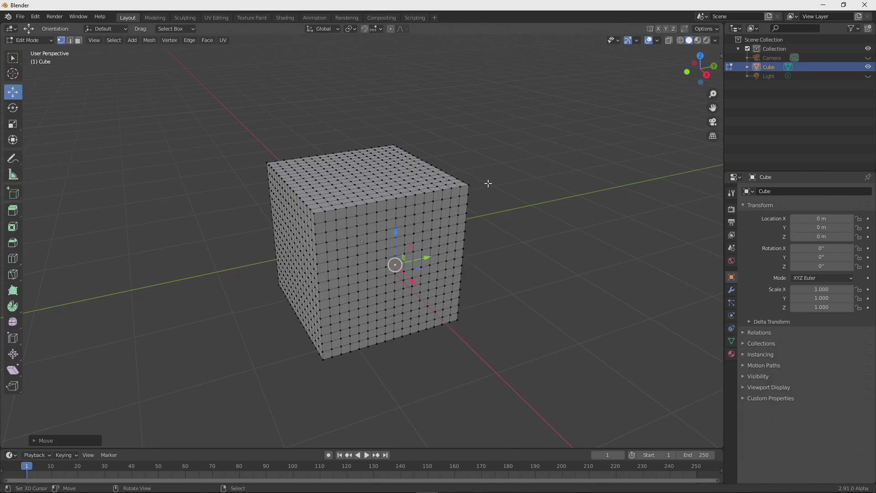